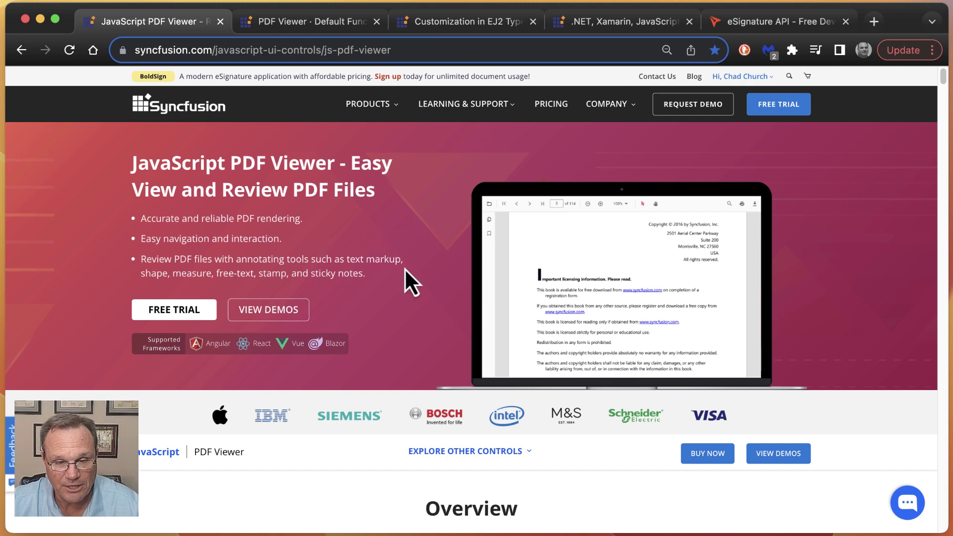
Scroll past the Overview and embedded viewer to the 'Why choose' feature grid.
scroll(405, 270, "down", 1)
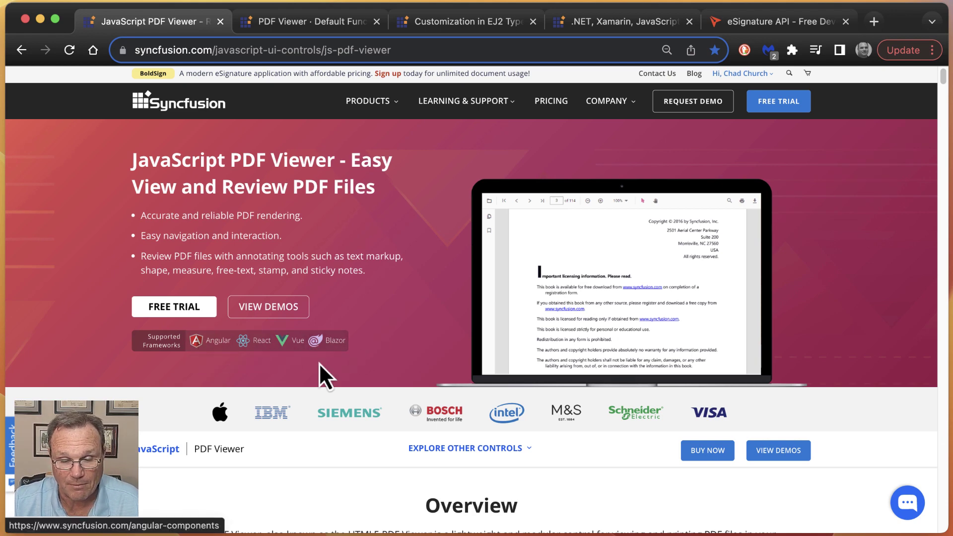
scroll(400, 364, "down", 10)
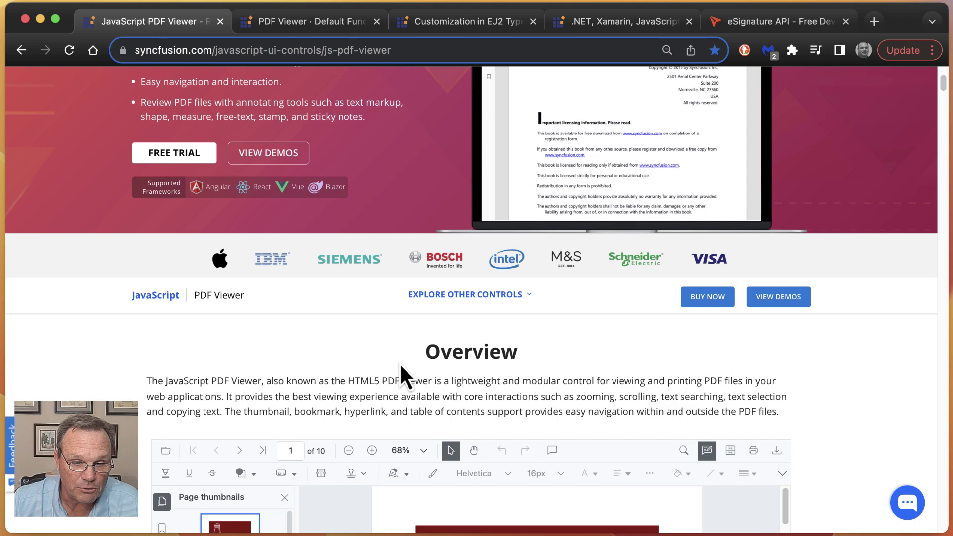
scroll(400, 366, "down", 10)
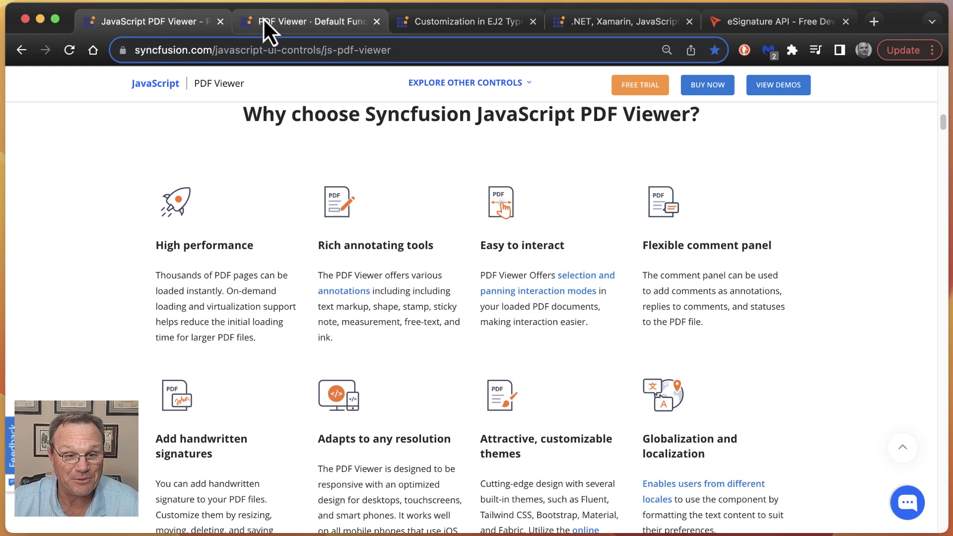
Open the Default Functionalities demo, toggle Bookmarks and Page thumbnails, and glance at the Customization docs.
left_click(307, 26)
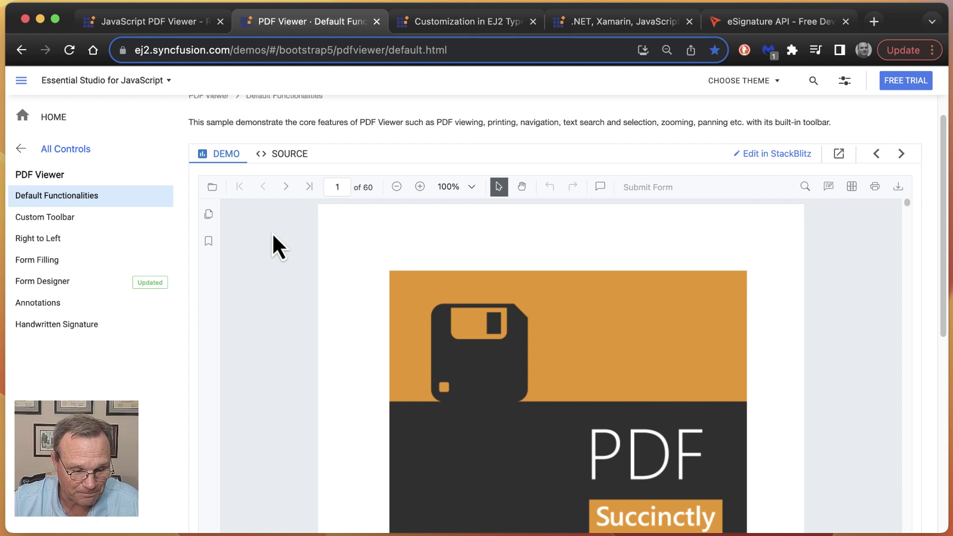
left_click(208, 242)
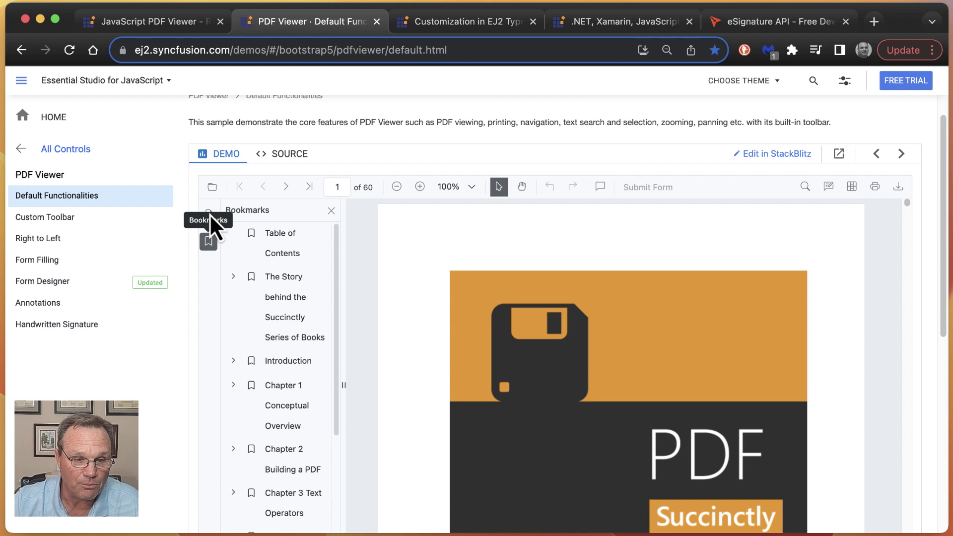
left_click(209, 214)
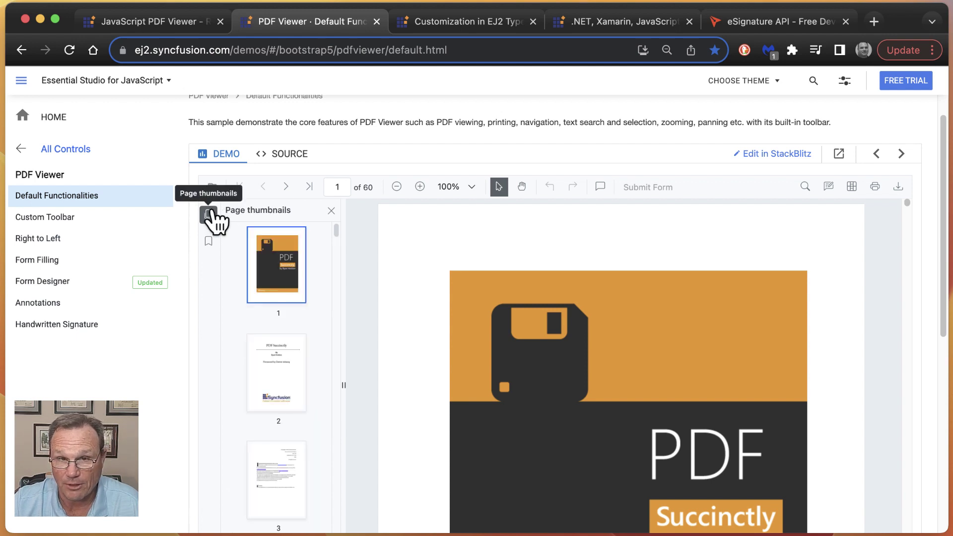
left_click(209, 214)
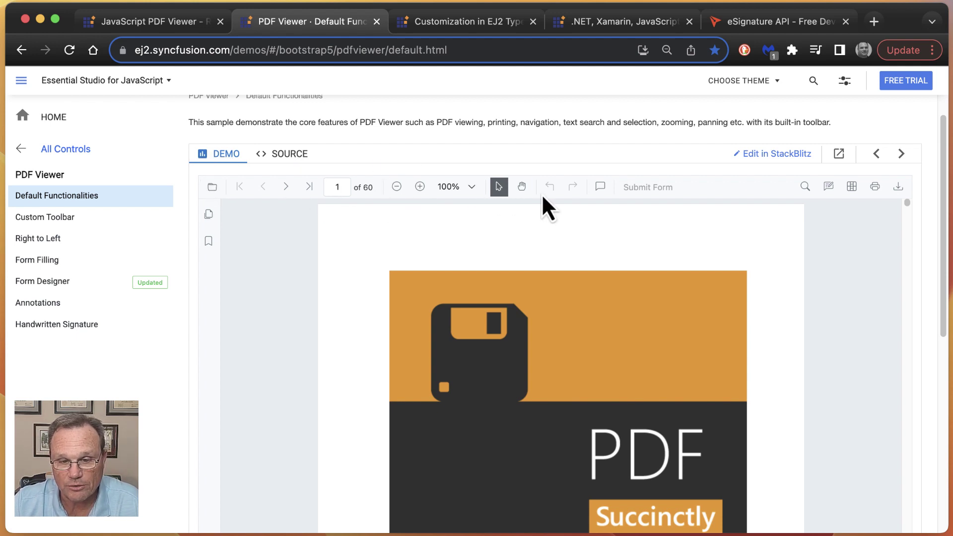
left_click(467, 23)
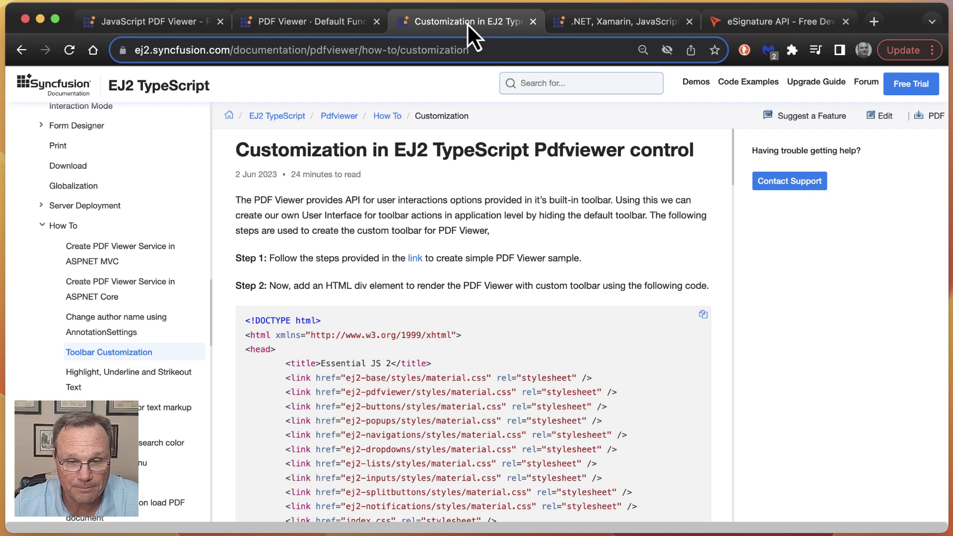
left_click(320, 21)
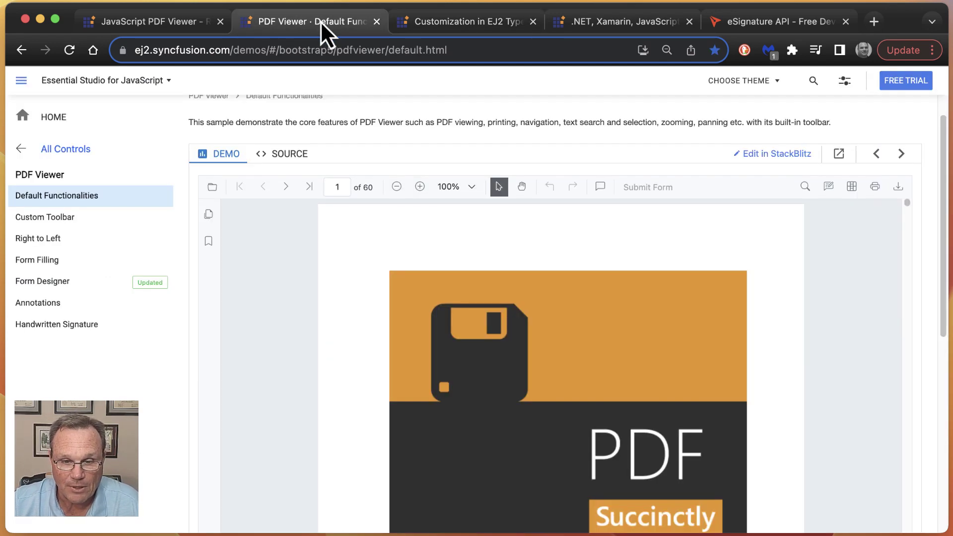
Turn on annotation editing and highlight part of the copyright line on page 3.
left_click(829, 192)
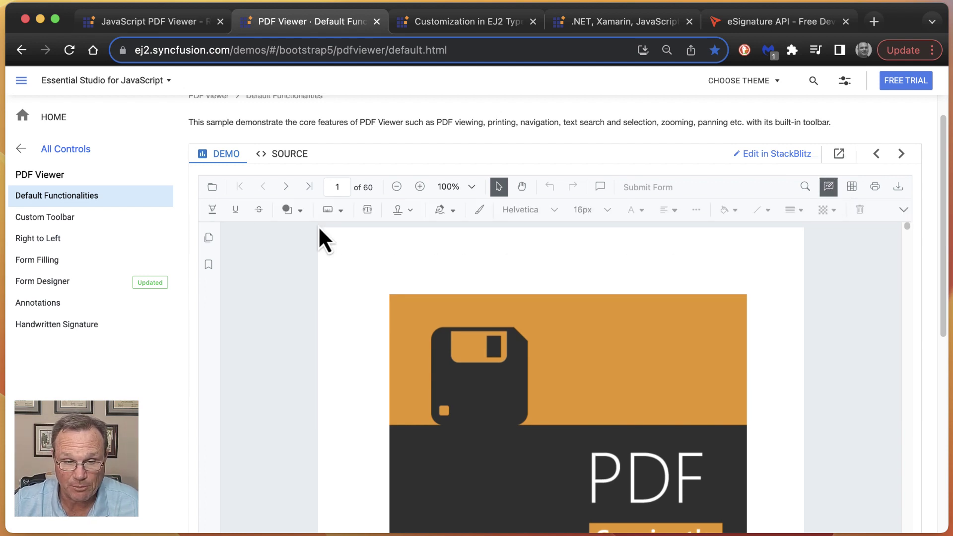
scroll(842, 345, "up", 2)
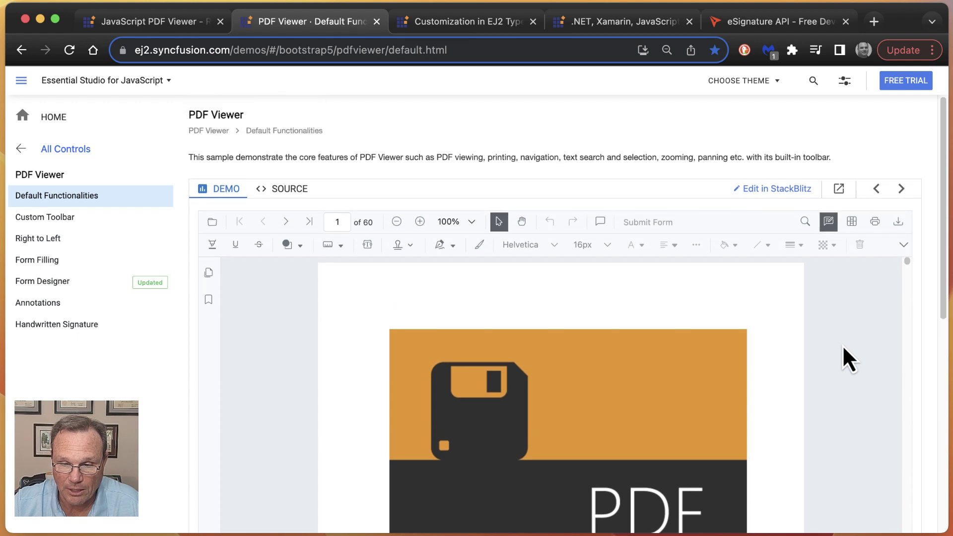
scroll(842, 346, "down", 10)
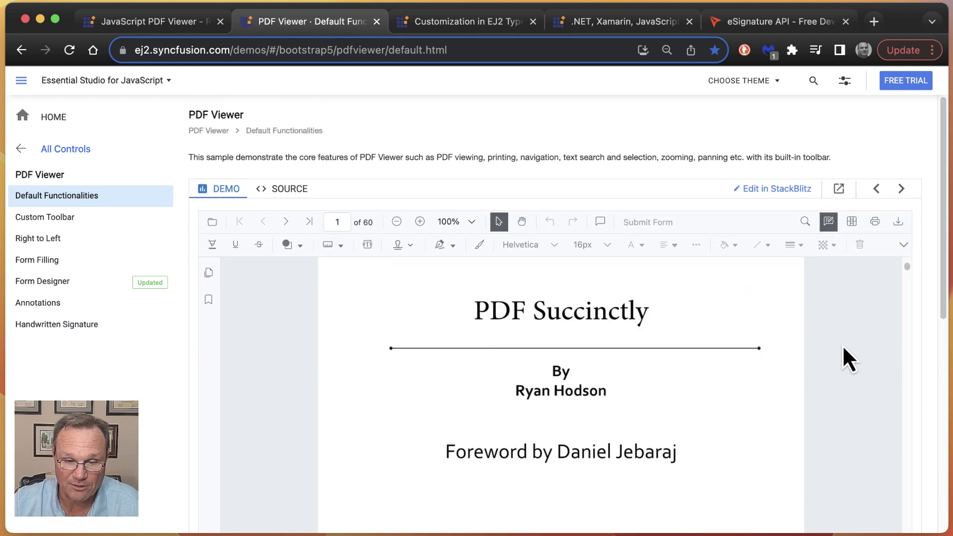
scroll(842, 344, "down", 10)
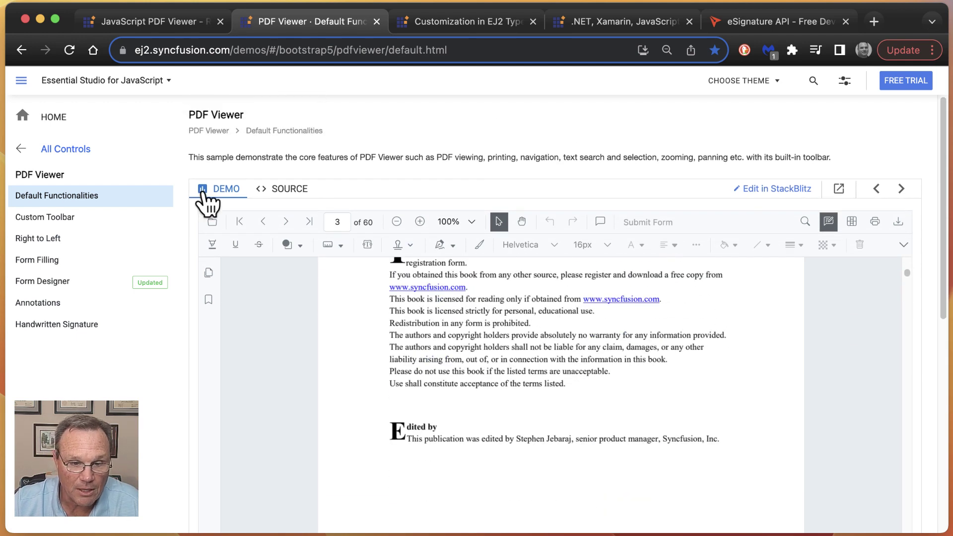
left_click(222, 256)
left_click_drag(414, 336, 493, 336)
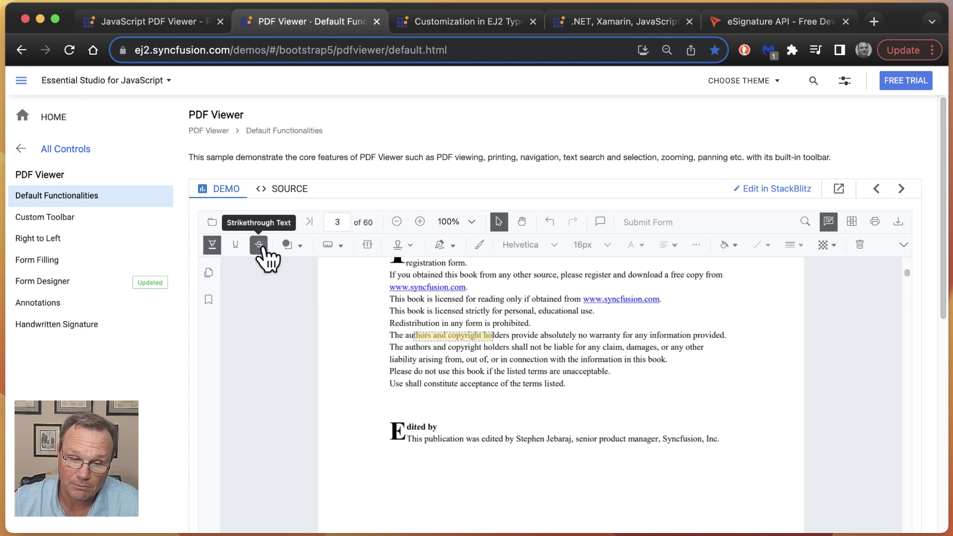
Place a 'Type Here' free-text note beside 'Edited by' and browse the Stamp options.
left_click(298, 246)
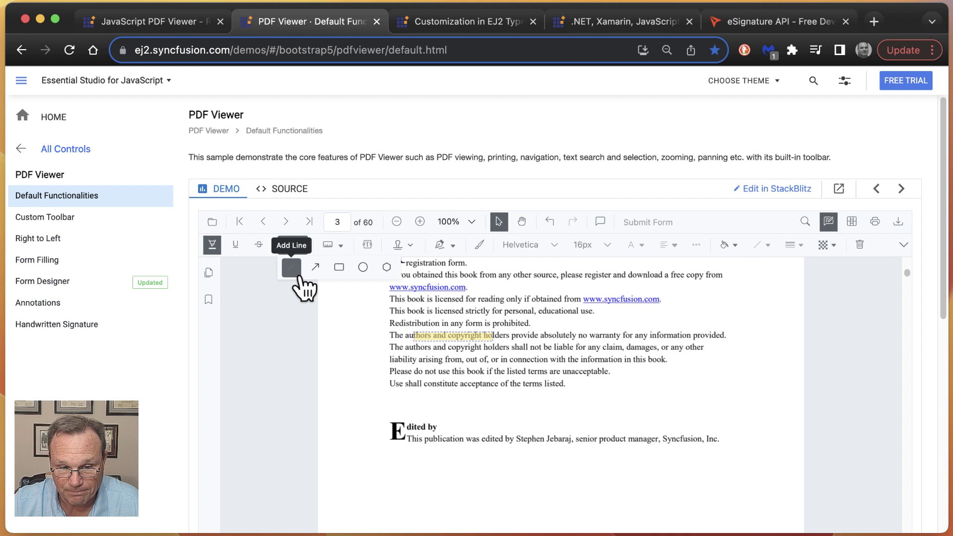
left_click(367, 244)
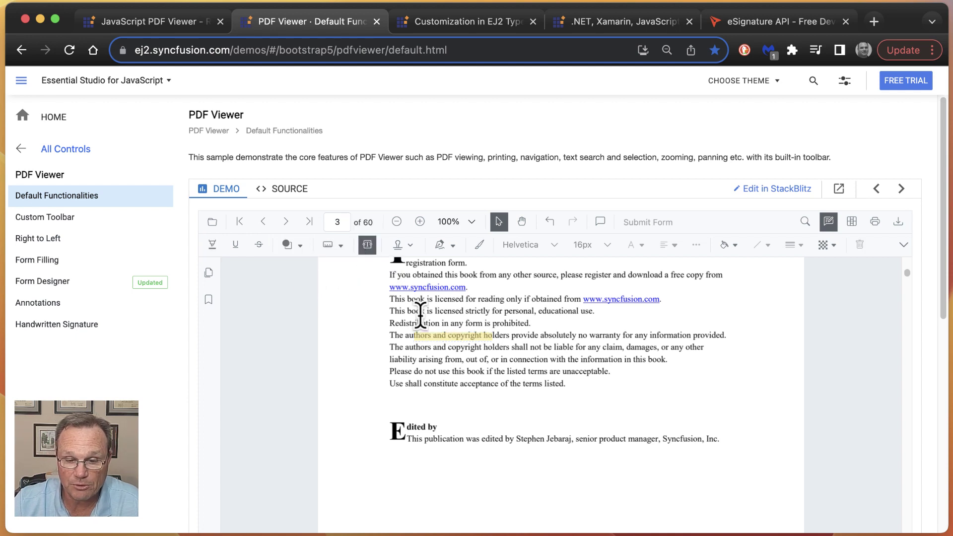
left_click(561, 415)
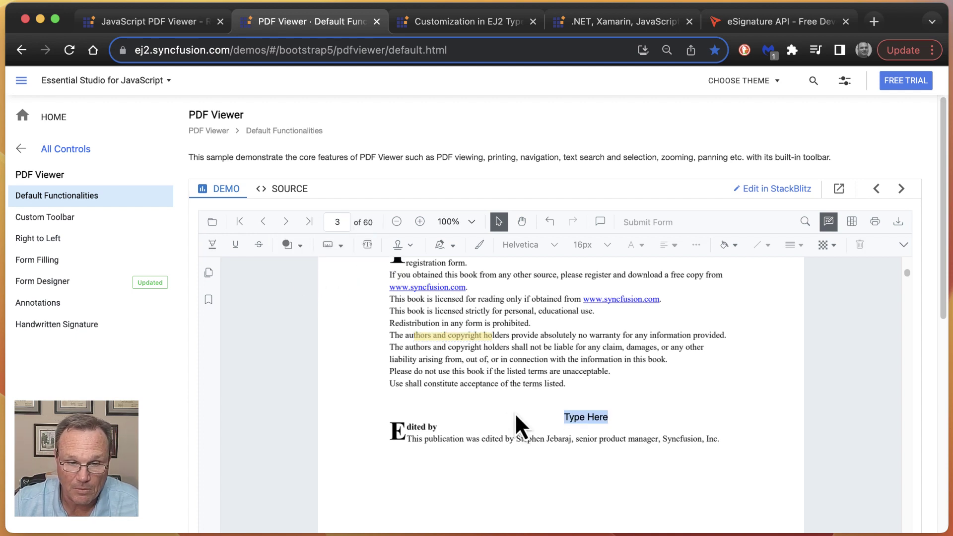
left_click(400, 244)
mouse_move(420, 266)
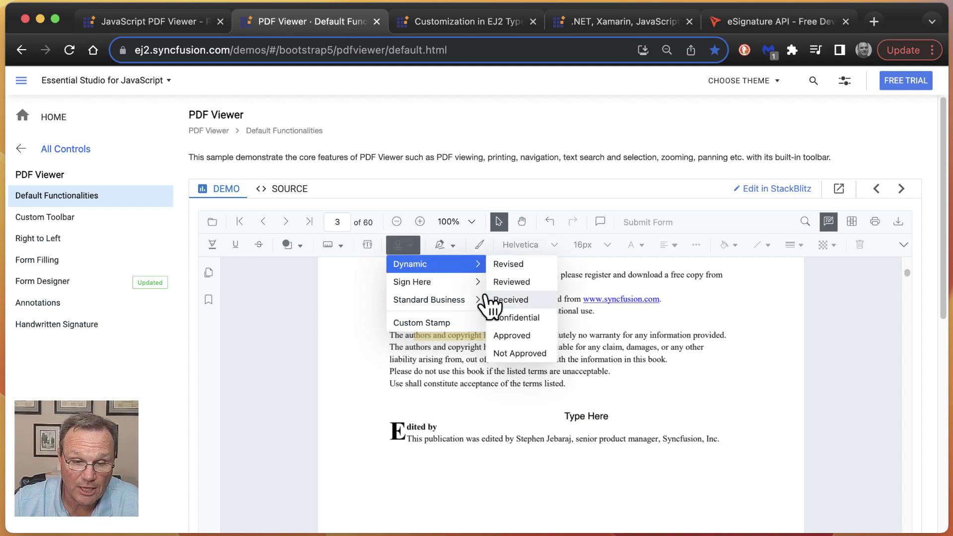
mouse_move(469, 300)
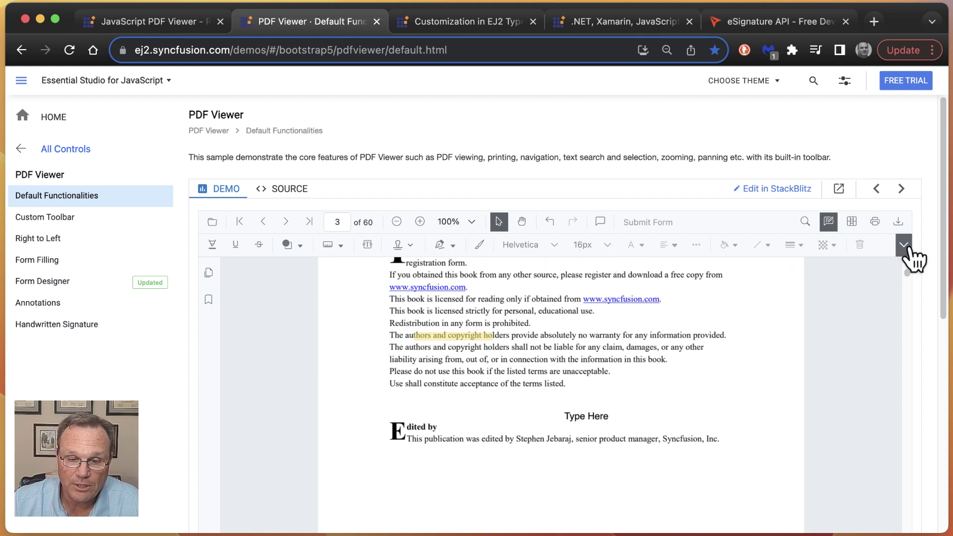
List the highlight and 'Type Here' note in the Comment Panel, then turn off annotation editing.
left_click(904, 245)
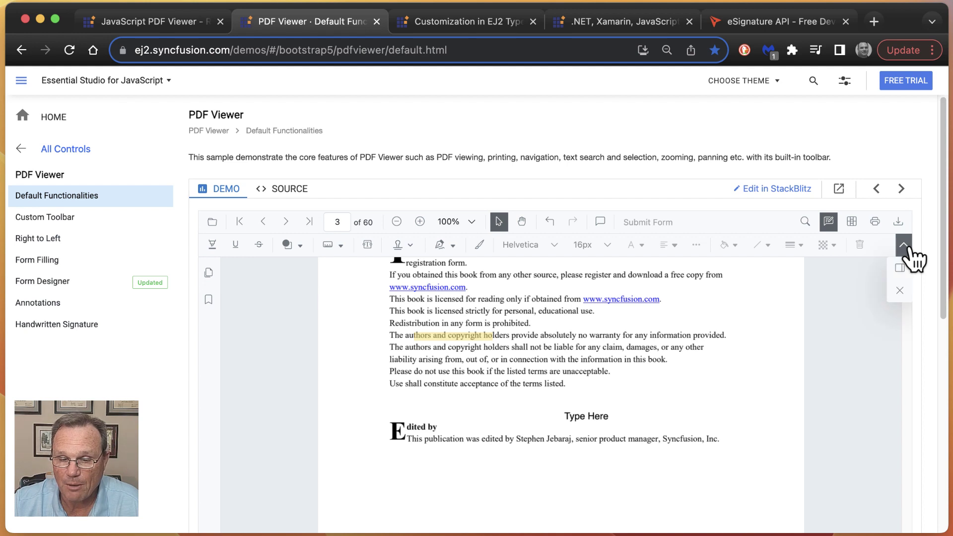
left_click(900, 268)
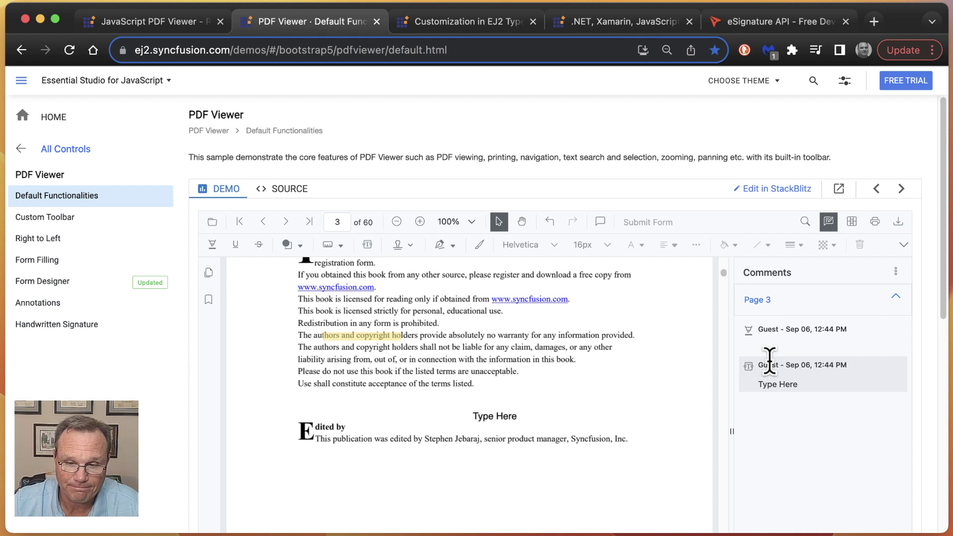
left_click(897, 273)
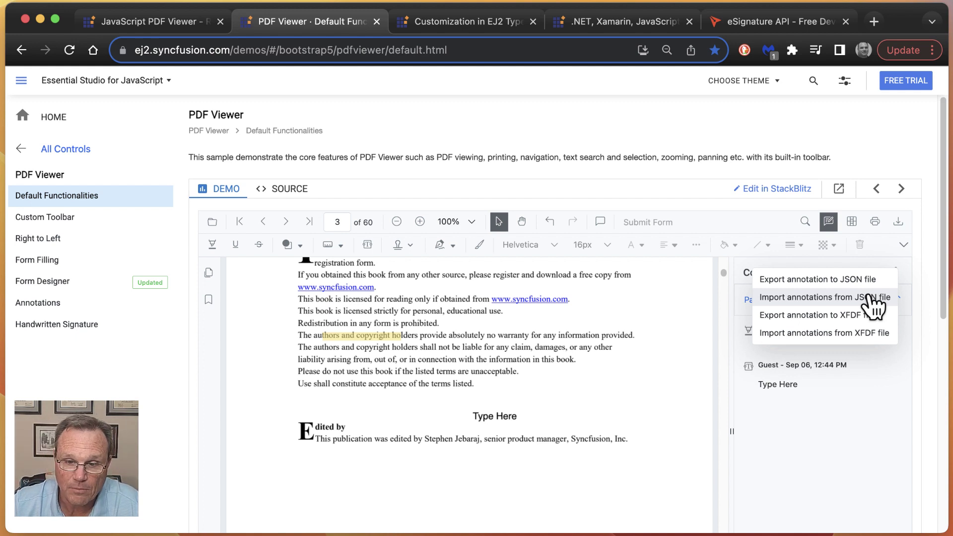
left_click(828, 222)
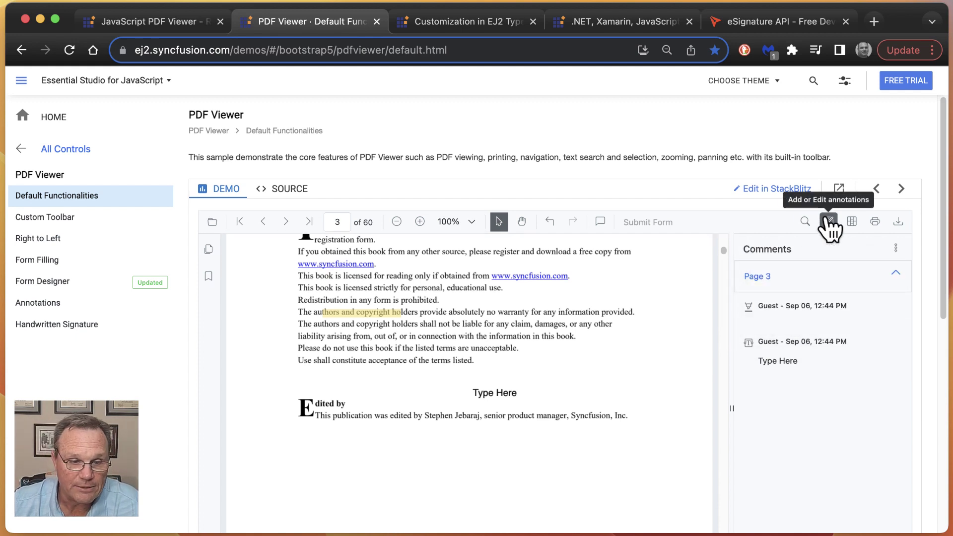
Open the Form Filling demo and select Female for Gender.
left_click(56, 261)
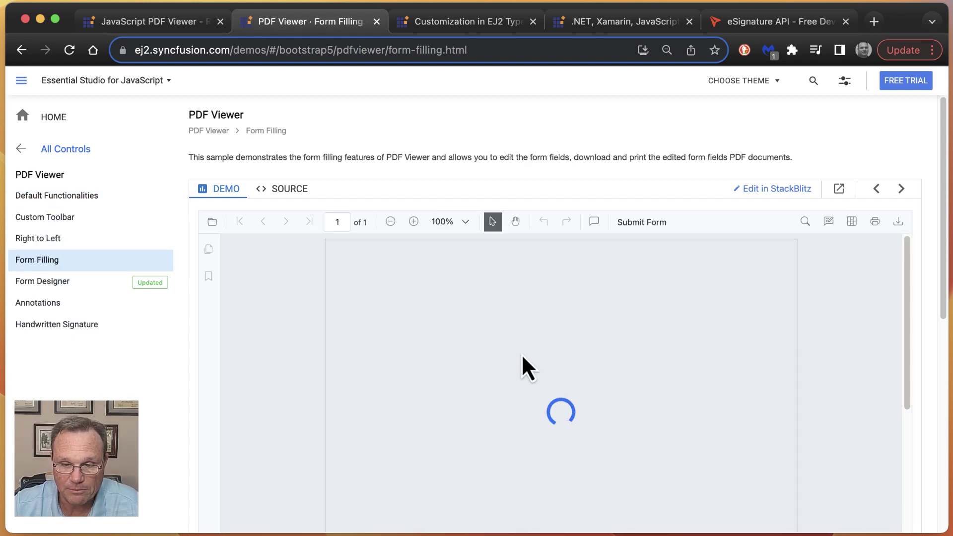
scroll(862, 316, "down", 3)
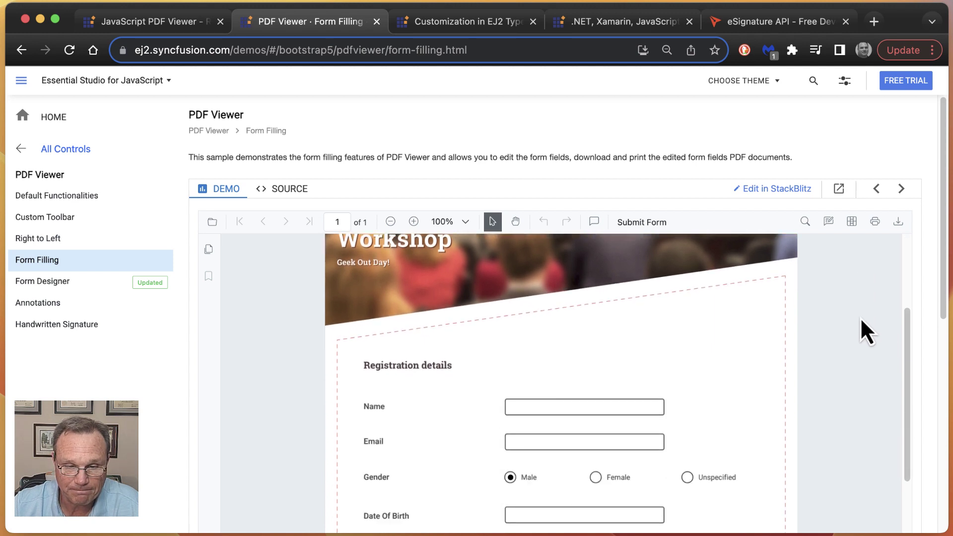
scroll(861, 320, "down", 2)
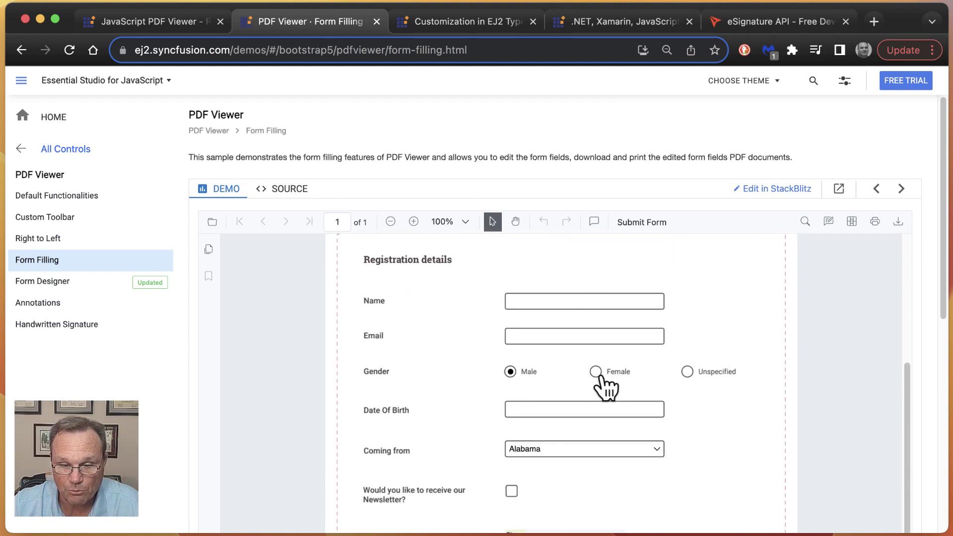
left_click(597, 373)
Enter a Date Of Birth and choose Colorado for Coming from.
left_click(584, 412)
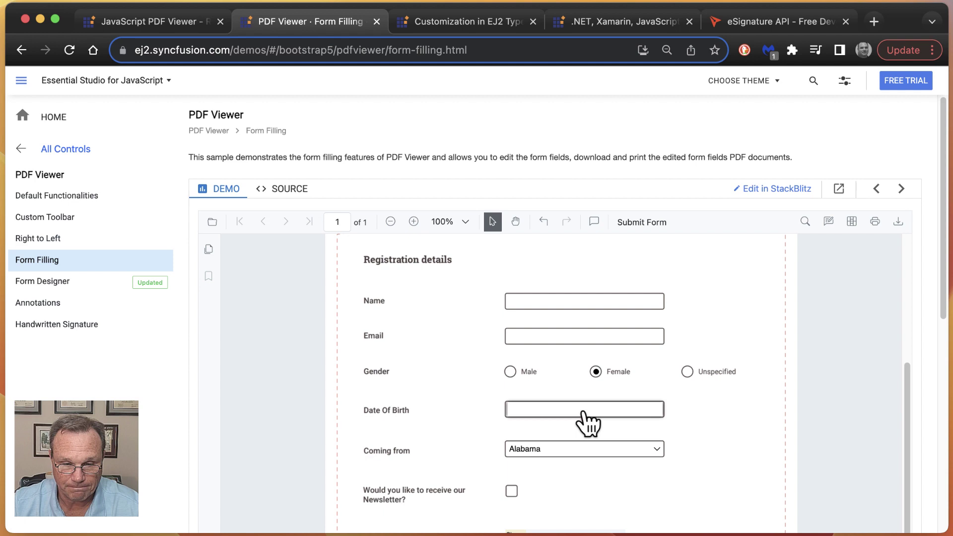
type("zsdg")
left_click(551, 447)
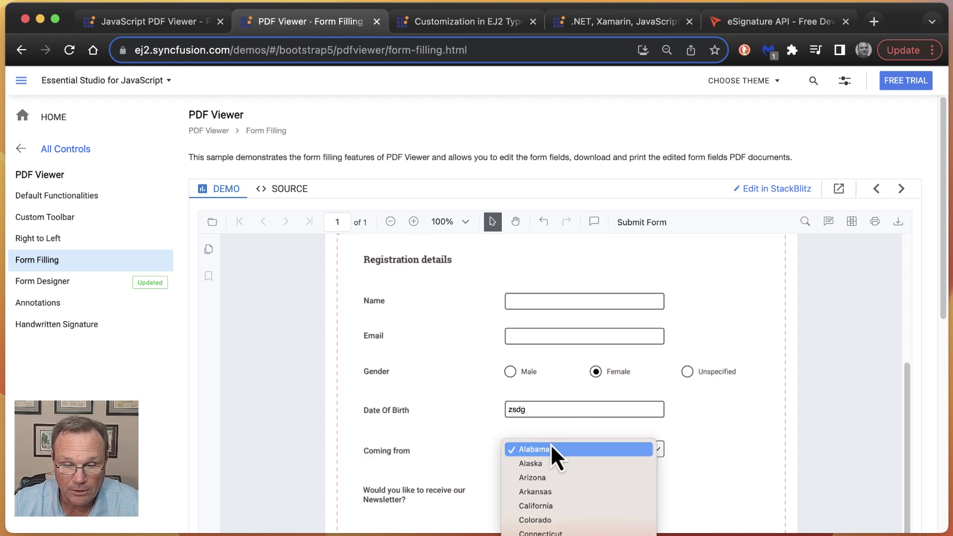
left_click(548, 519)
Tick the Newsletter opt-in checkbox.
scroll(678, 463, "up", 1)
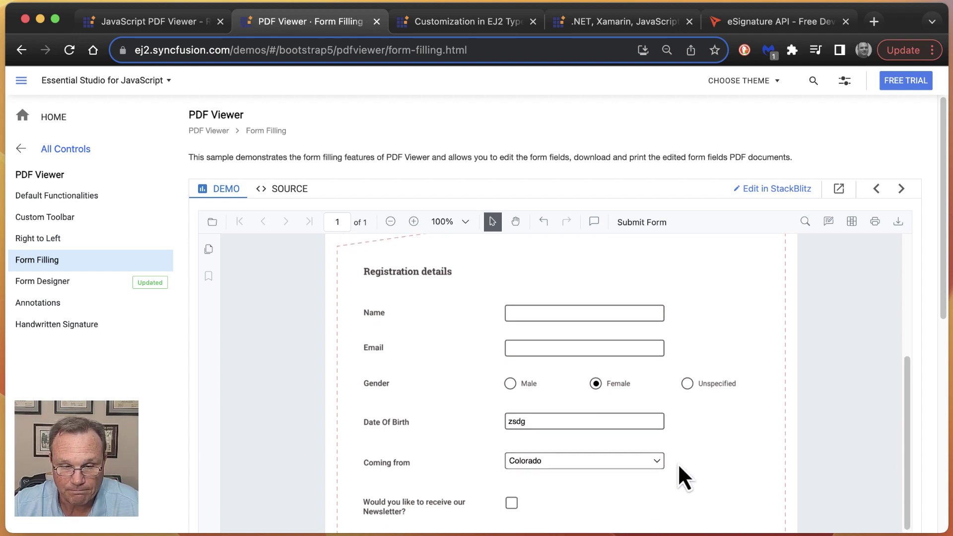
scroll(677, 463, "down", 3)
left_click(511, 410)
Draw a cursive signature and place it in the Signature field.
left_click(540, 467)
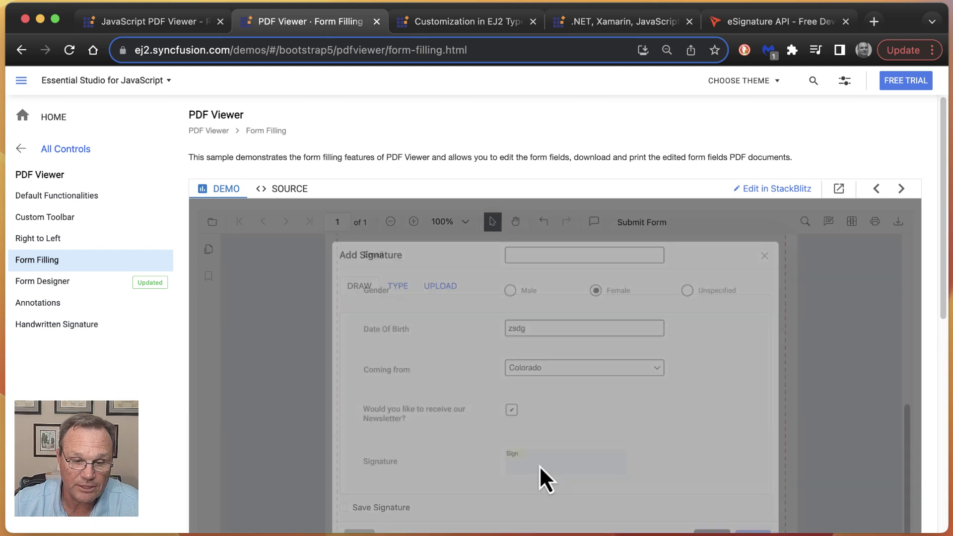
mouse_move(415, 378)
left_mouse_down()
mouse_move(641, 407)
mouse_move(650, 446)
left_mouse_up()
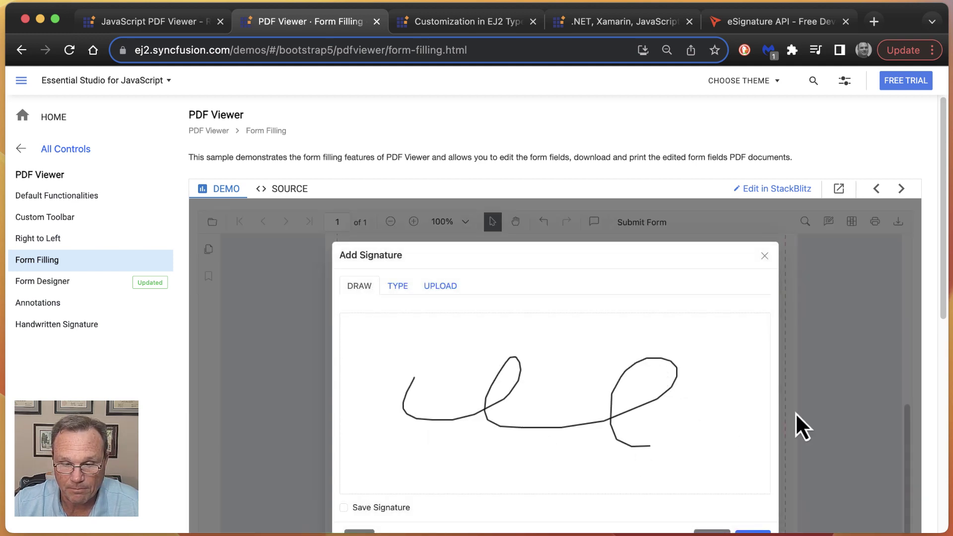
scroll(795, 413, "down", 3)
left_click(750, 451)
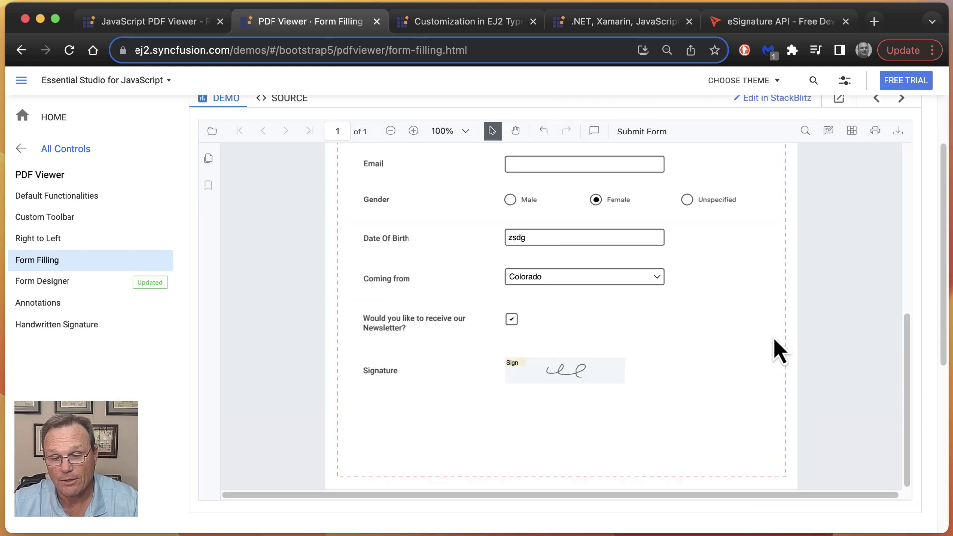
scroll(844, 298, "up", 4)
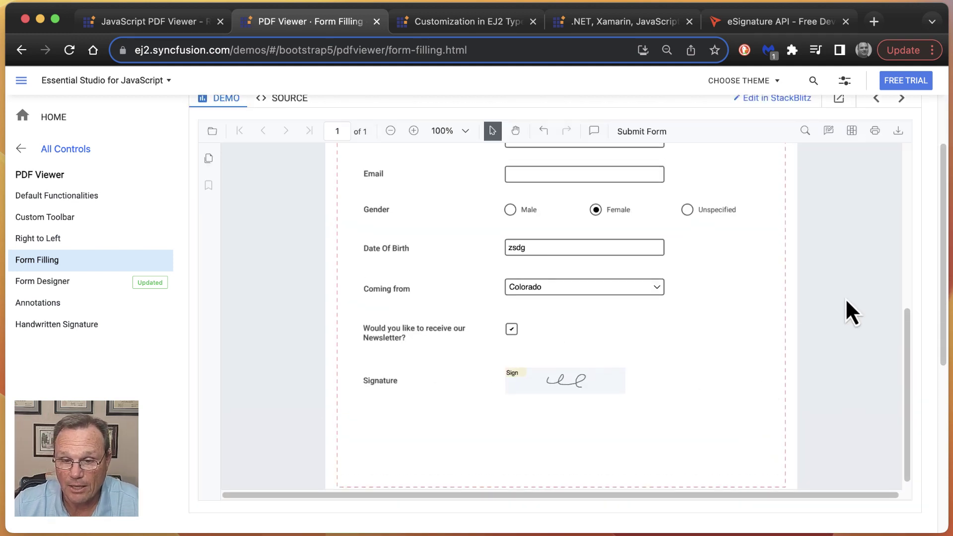
In form design mode, add a small Initial field right of Date Of Birth.
left_click(855, 133)
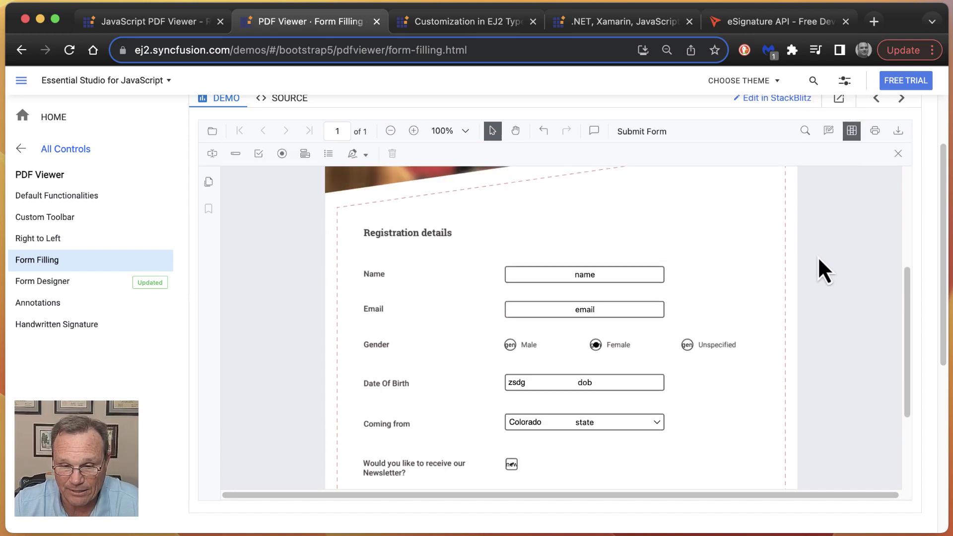
scroll(818, 257, "down", 3)
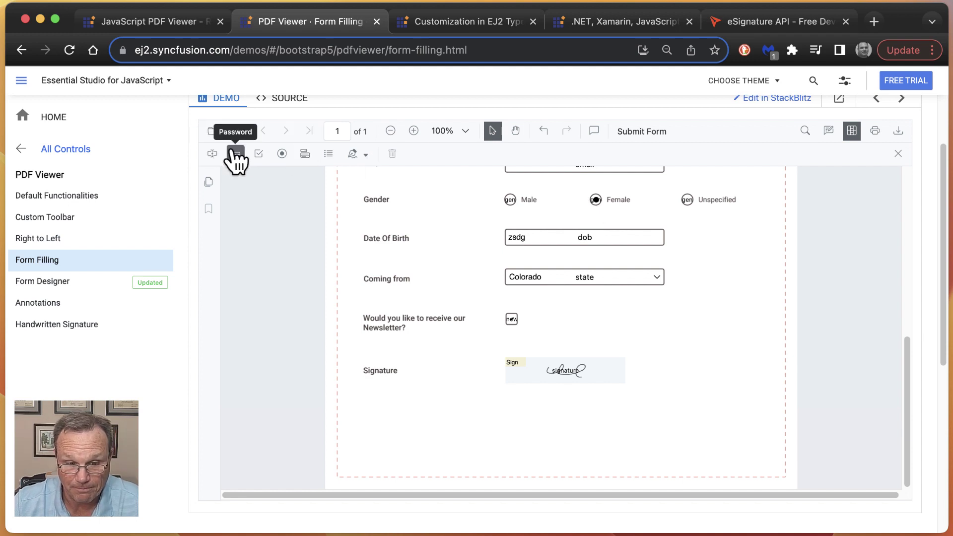
left_click(355, 153)
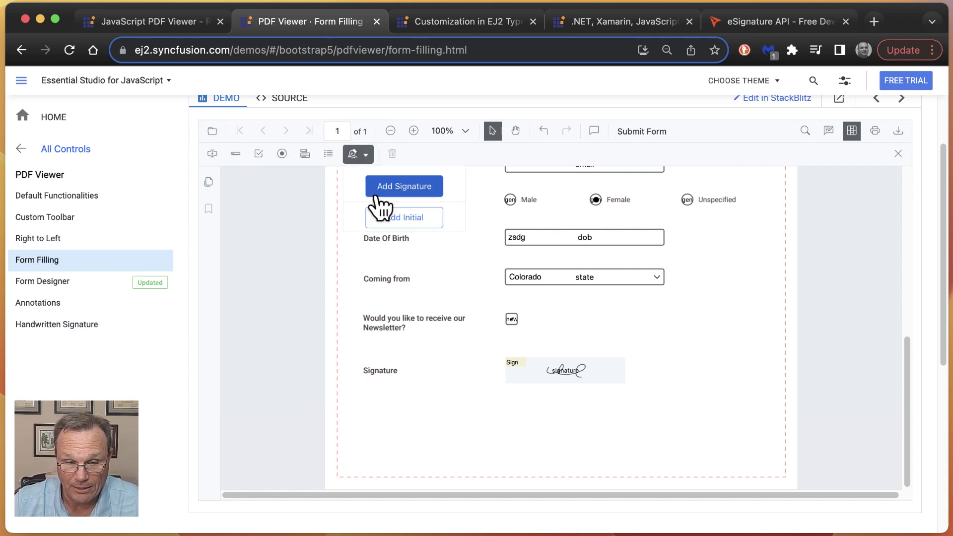
left_click(384, 219)
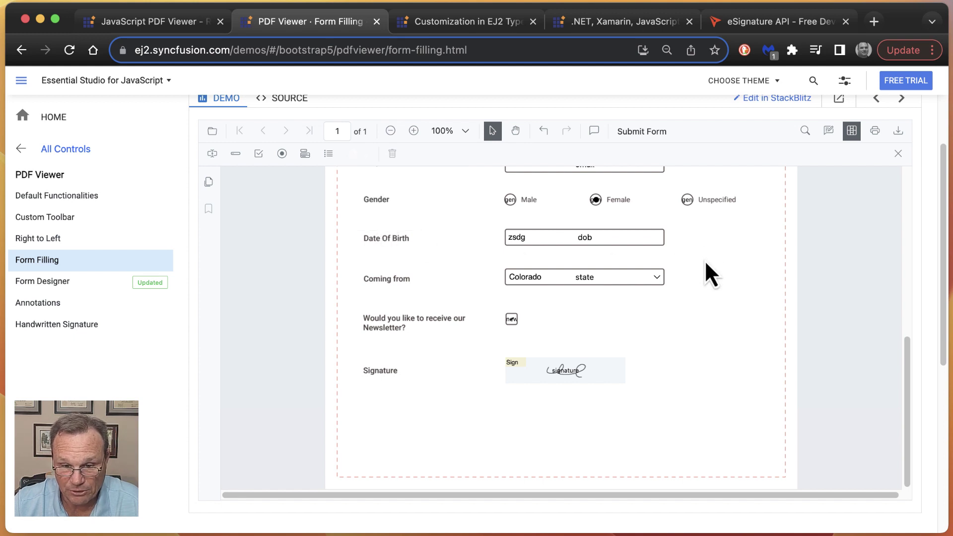
left_click(678, 237)
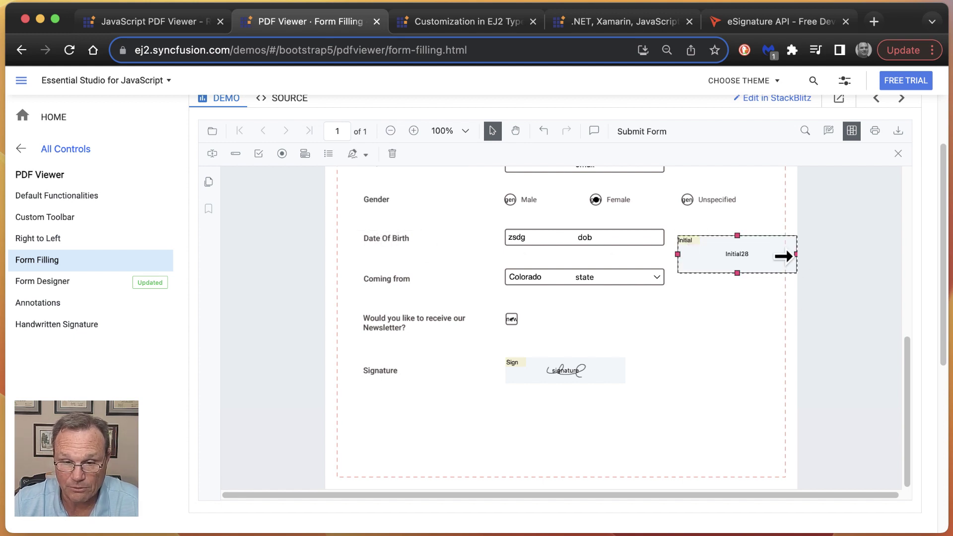
left_click_drag(794, 253, 702, 239)
Set the Initial field's tooltip to 'Initial here' in its Properties.
right_click(705, 239)
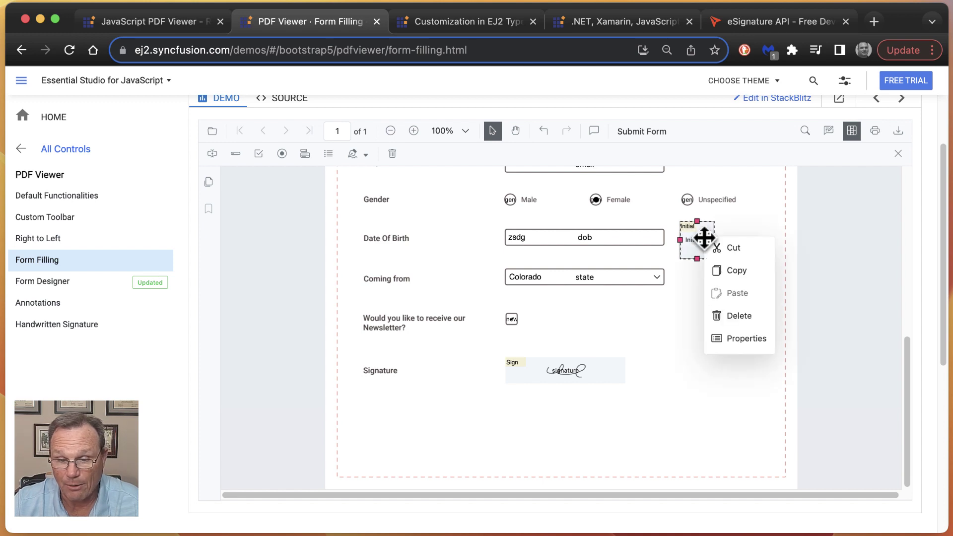
left_click(735, 338)
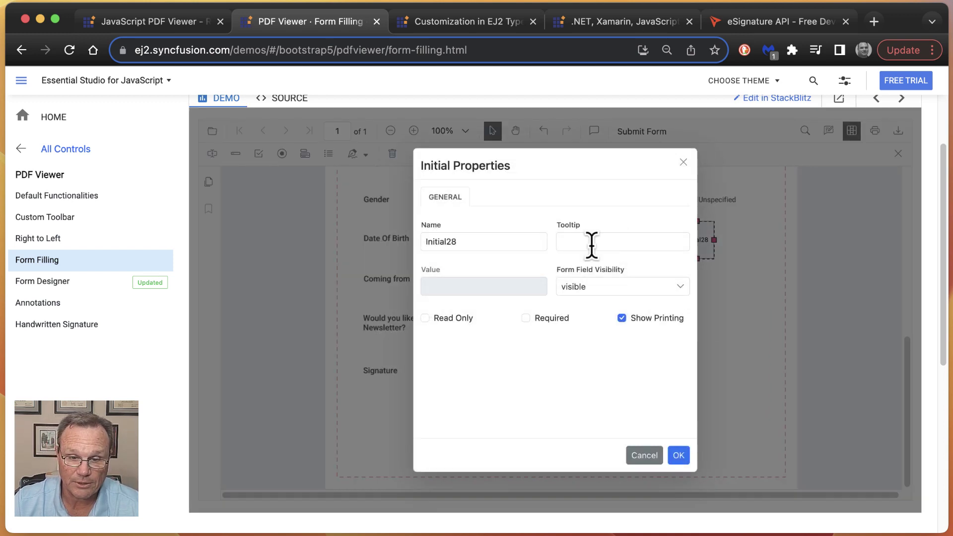
left_click(593, 243)
type("Initial")
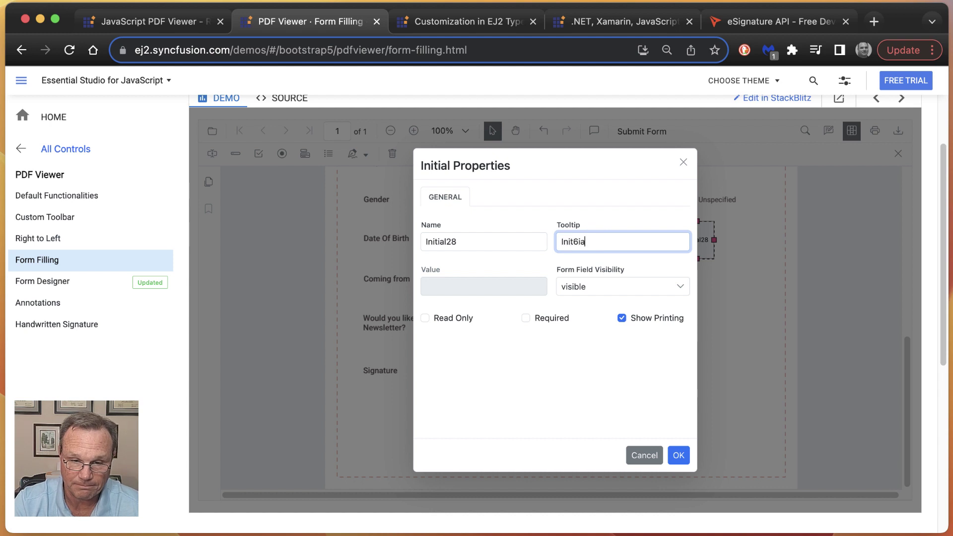
key("BackSpace")
key("BackSpace")
key("BackSpace")
key("BackSpace")
type("tial here")
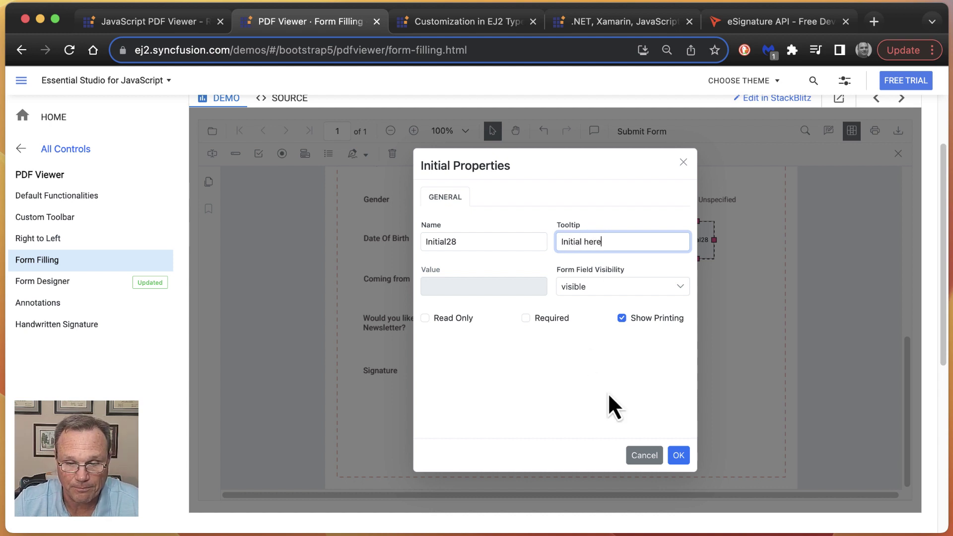
left_click(678, 455)
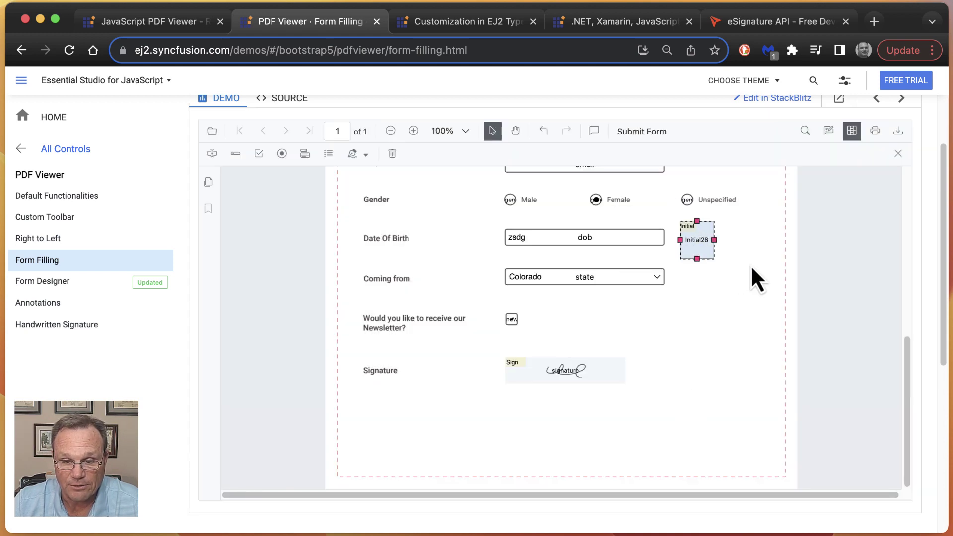
Exit form design, then open and dismiss the Initial field's drawing pad without signing.
left_click(751, 265)
left_click(852, 132)
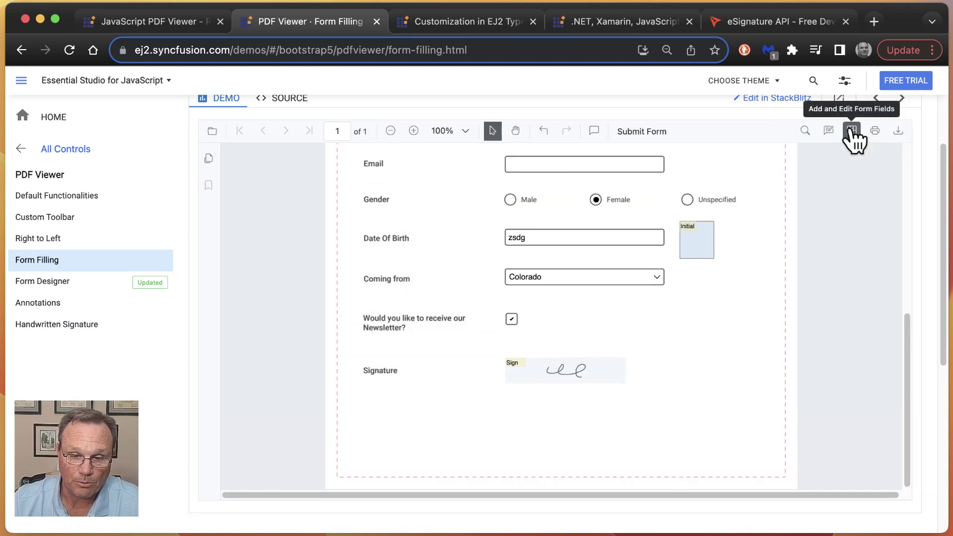
left_click(713, 245)
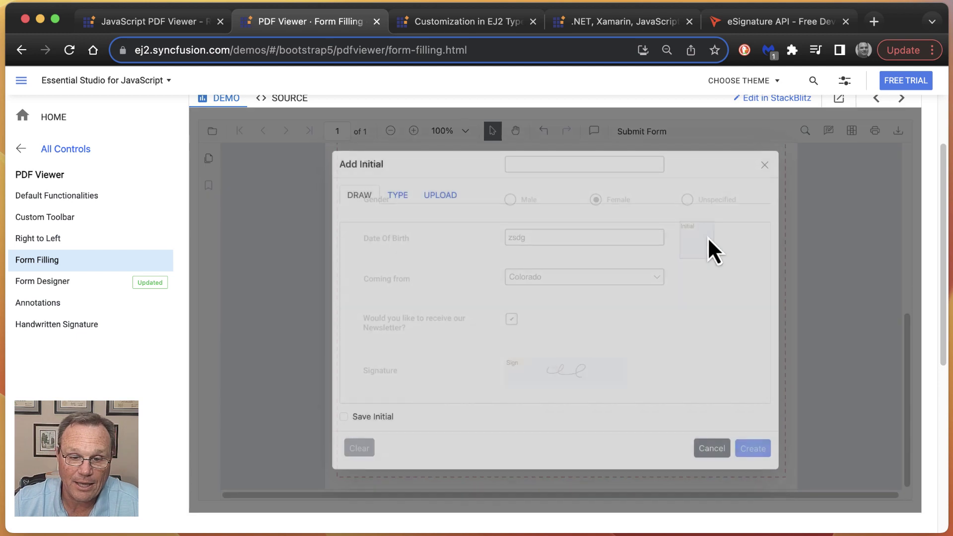
left_click(765, 165)
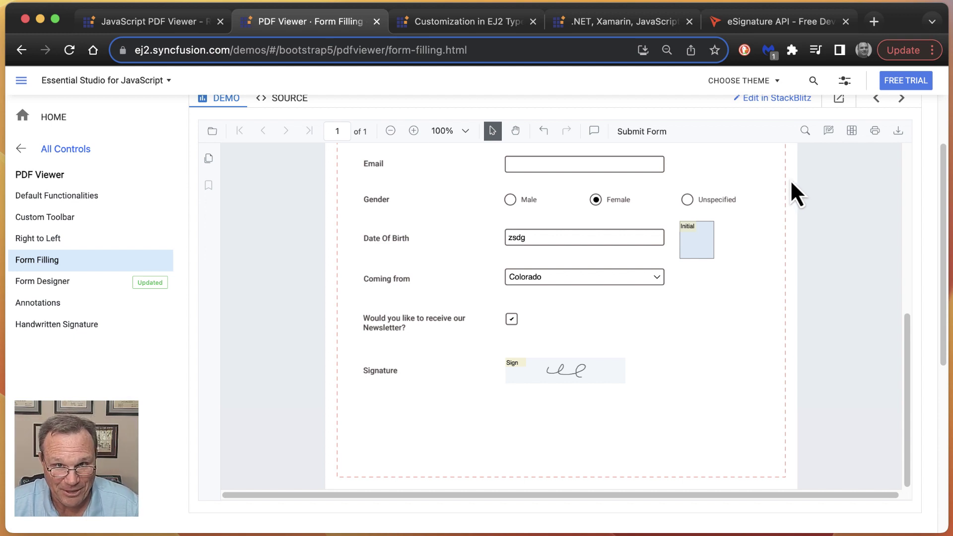
Browse the syncfusion.com PRODUCTS list, then switch to the BoldSign eSignature API tab.
left_click(619, 19)
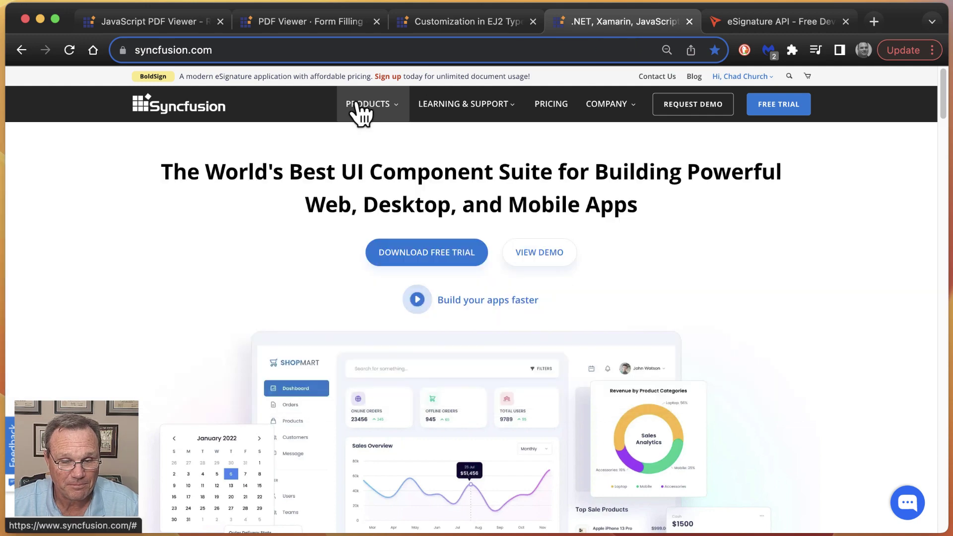
left_click(359, 107)
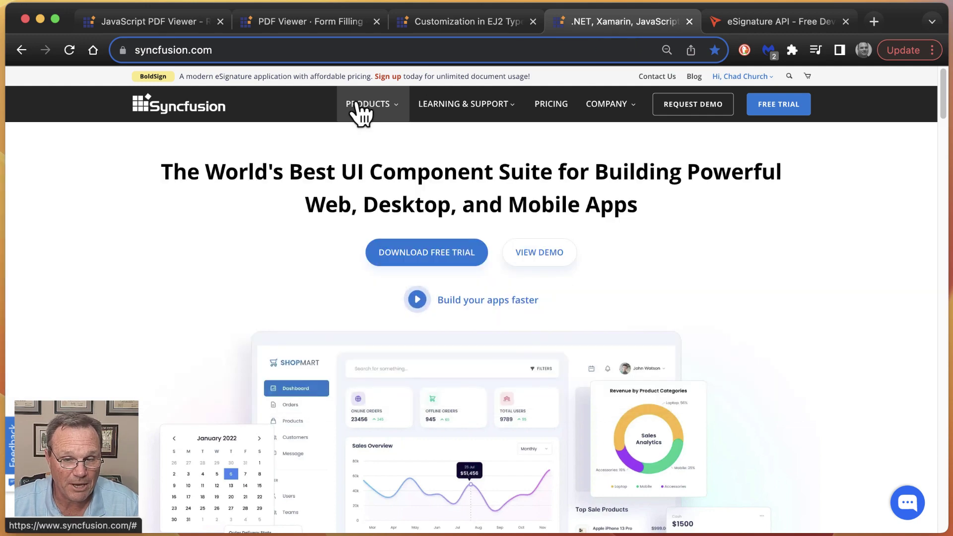
left_click(358, 107)
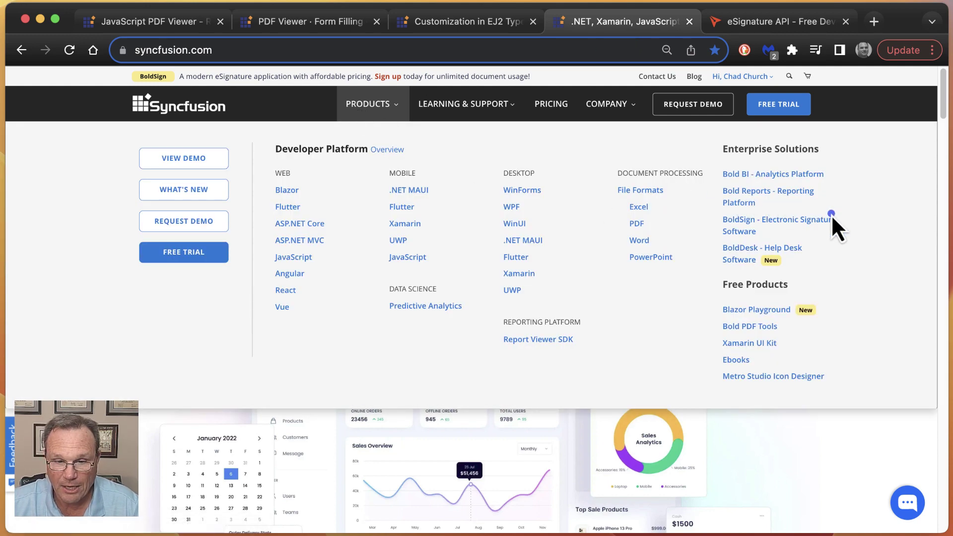
left_click_drag(831, 214, 718, 209)
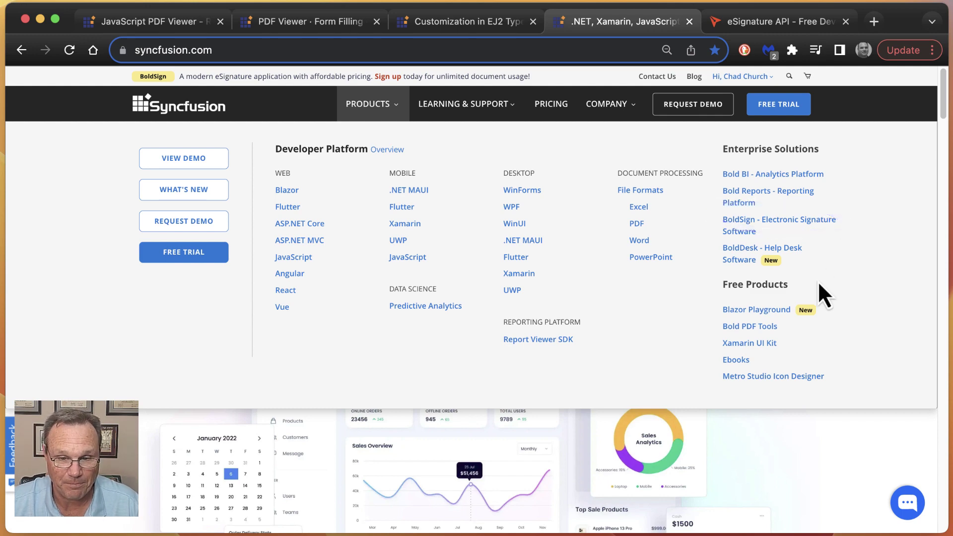
left_click(760, 25)
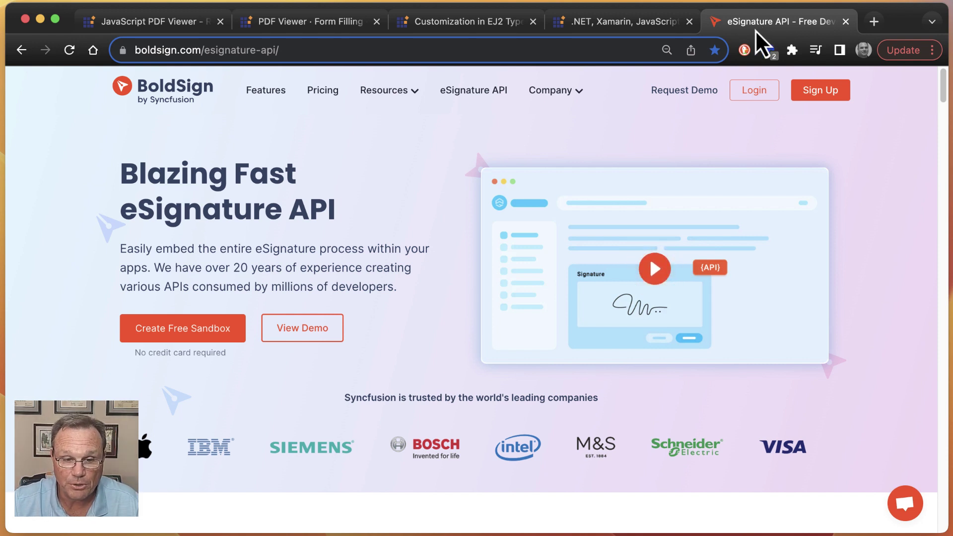
Scroll through BoldSign's embedded signing features, then return to the top of the PDF Viewer page.
scroll(425, 270, "down", 10)
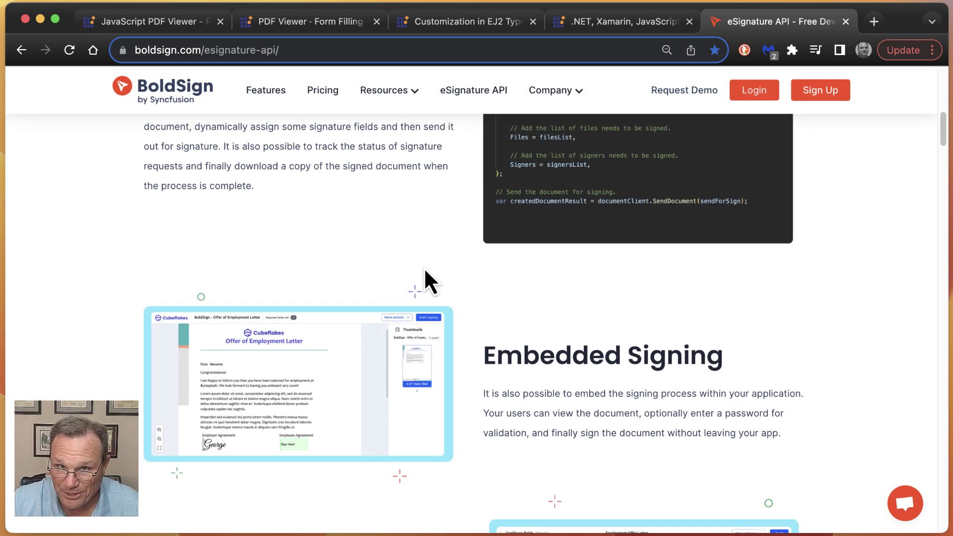
scroll(425, 271, "down", 4)
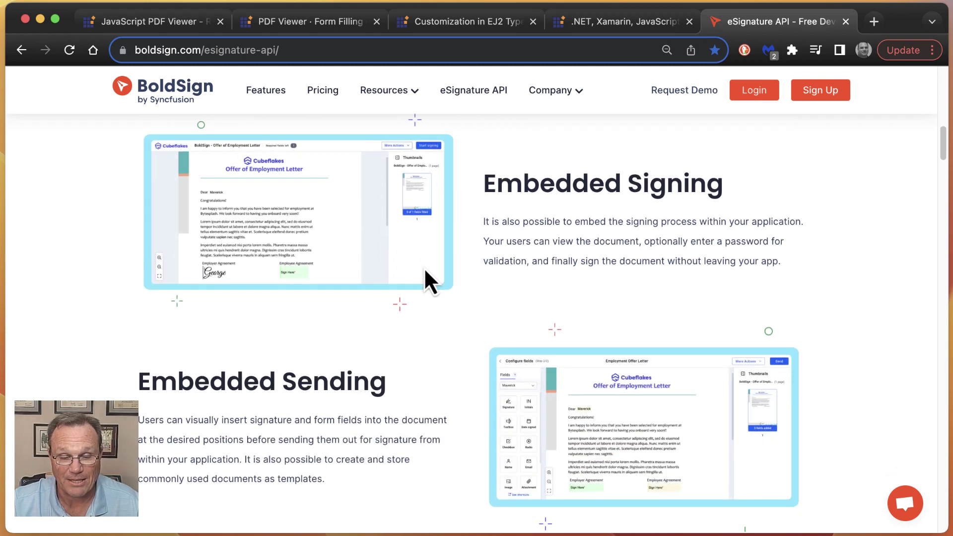
scroll(424, 267, "up", 15)
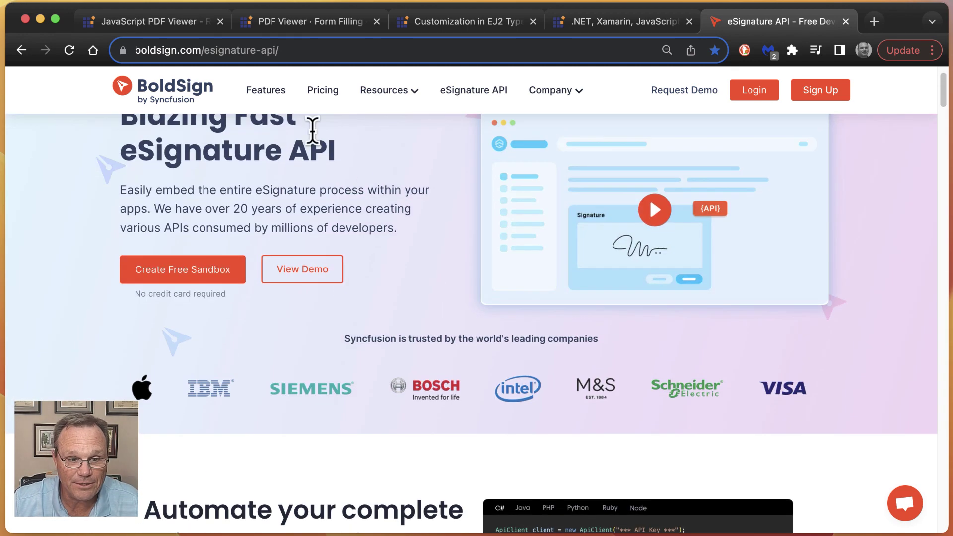
left_click(150, 22)
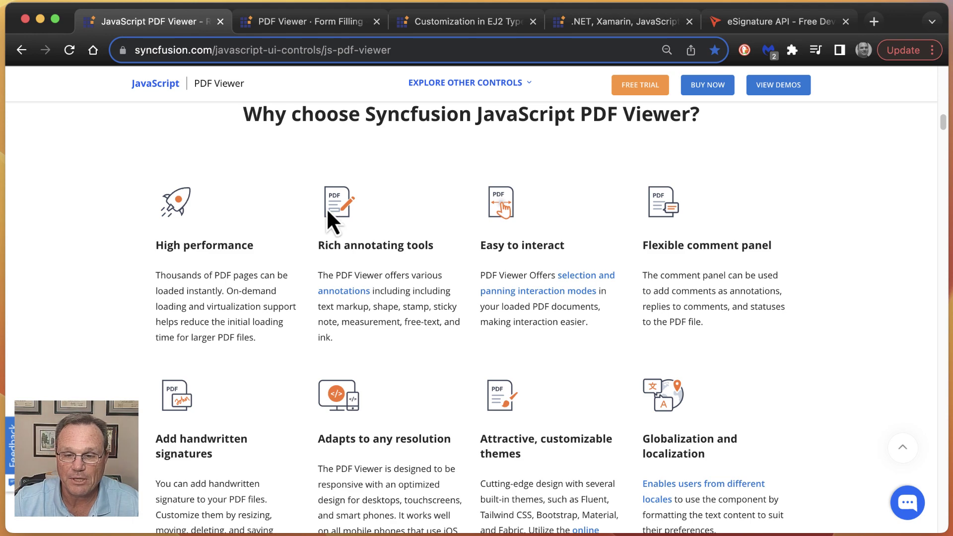
scroll(326, 210, "up", 15)
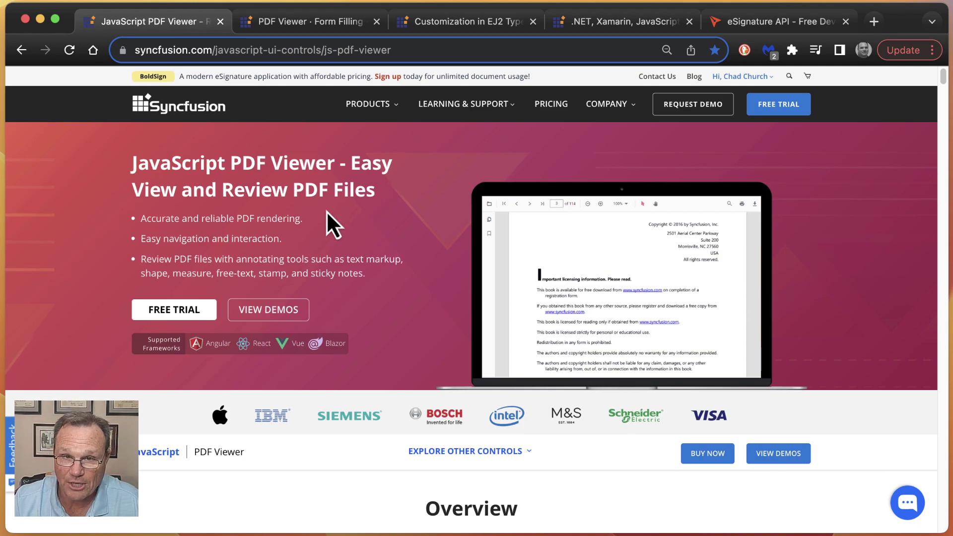